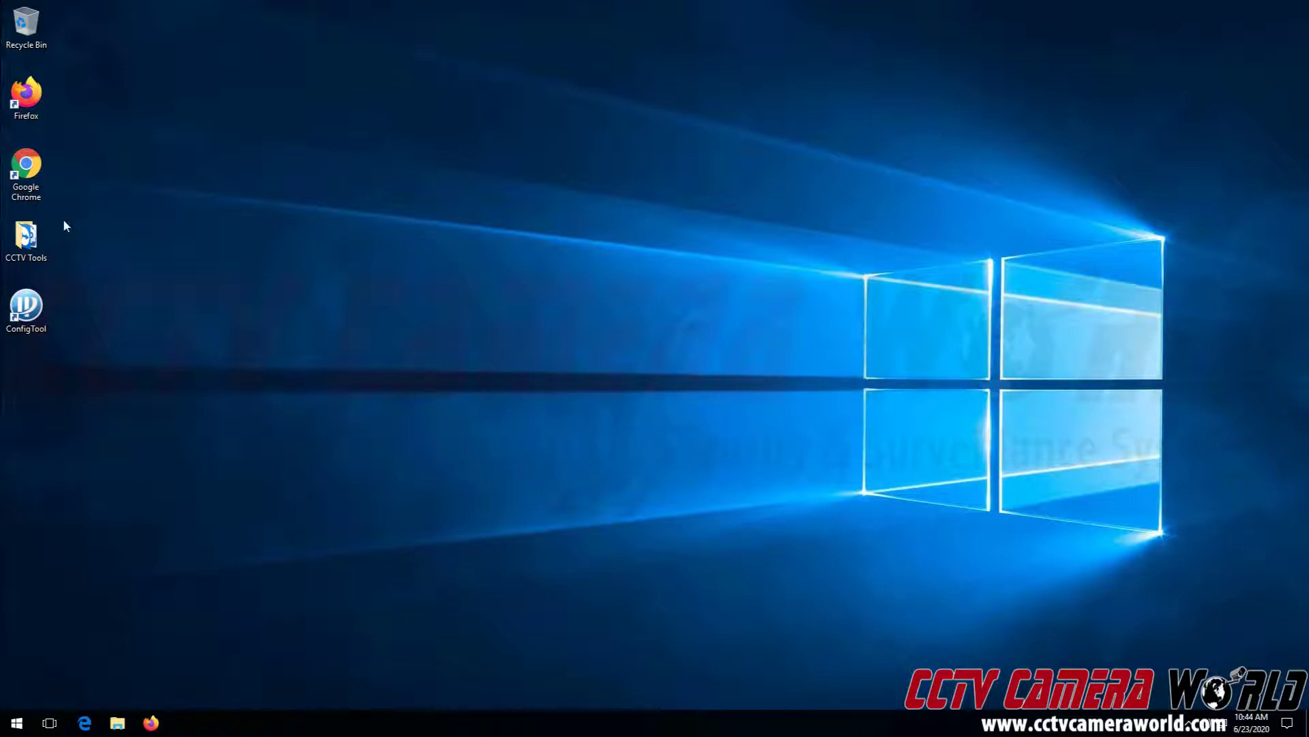
Launch Chrome and load the router login page at 192.168.2.1
left_click(33, 179)
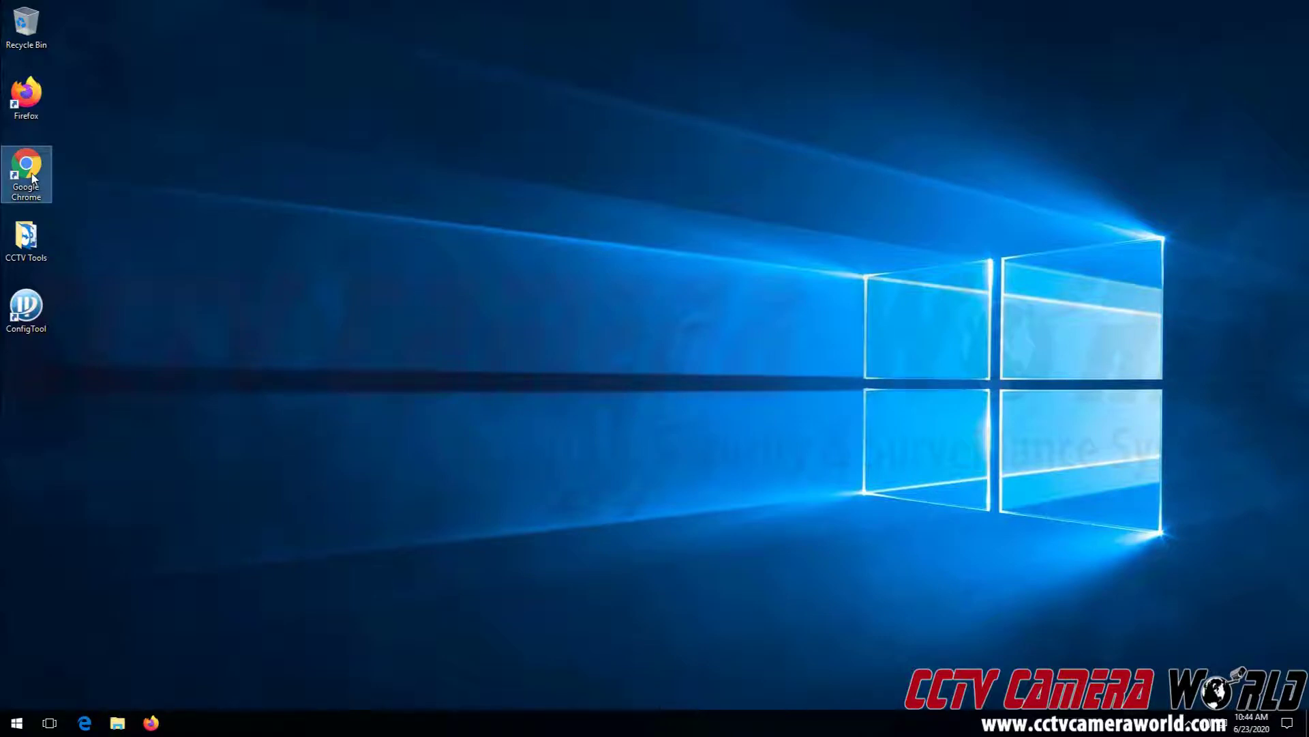
double_click(33, 179)
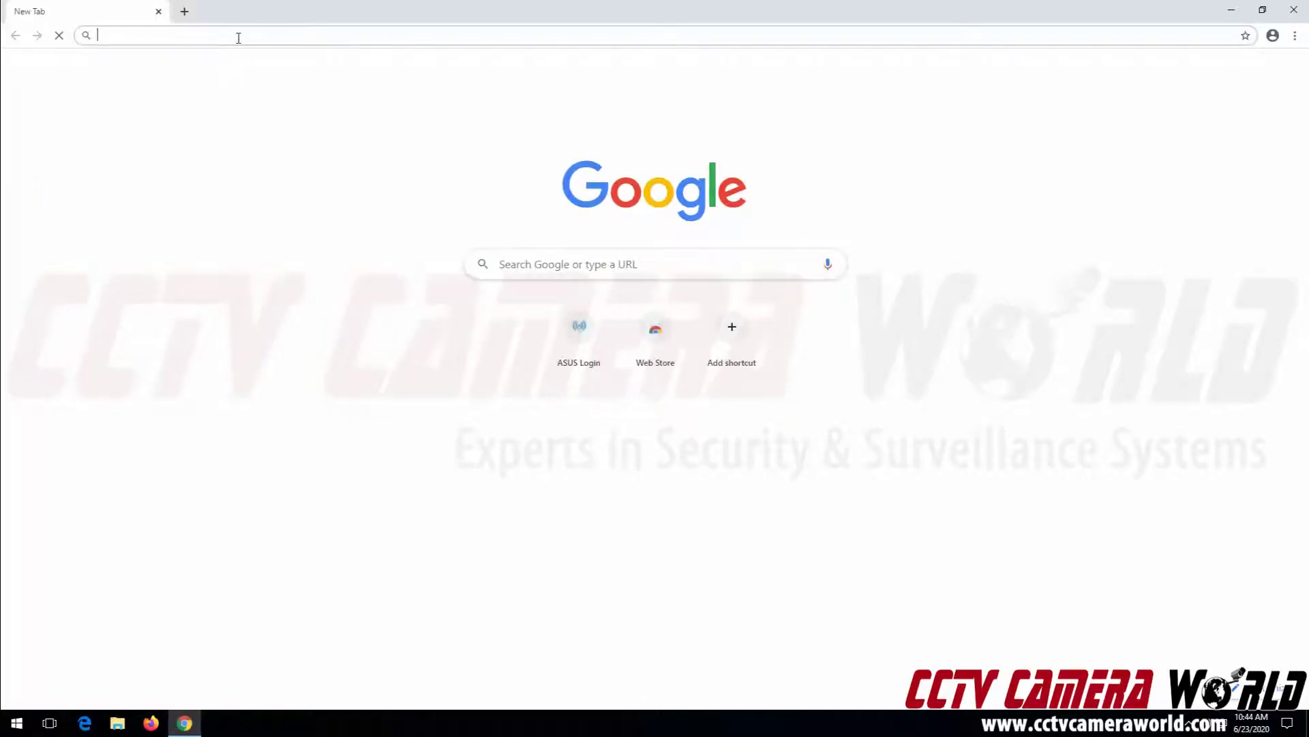
type("192.168")
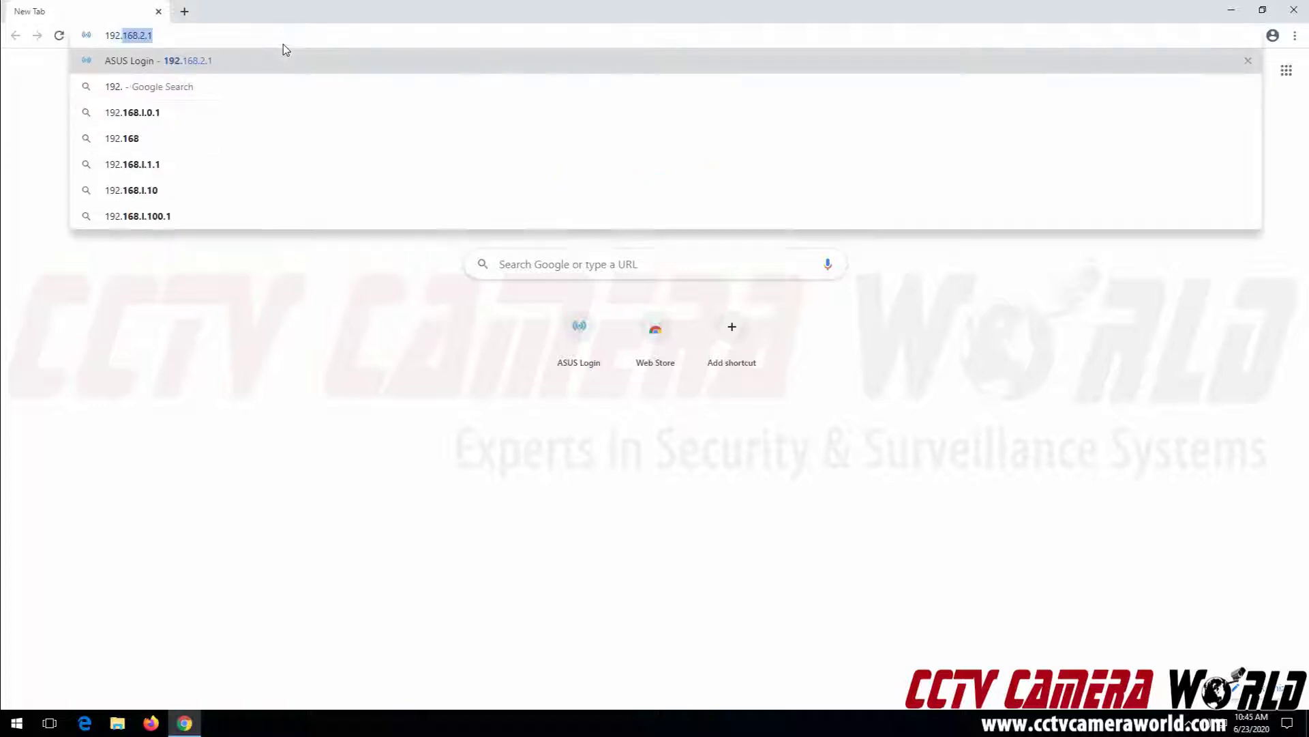
type(".2.1")
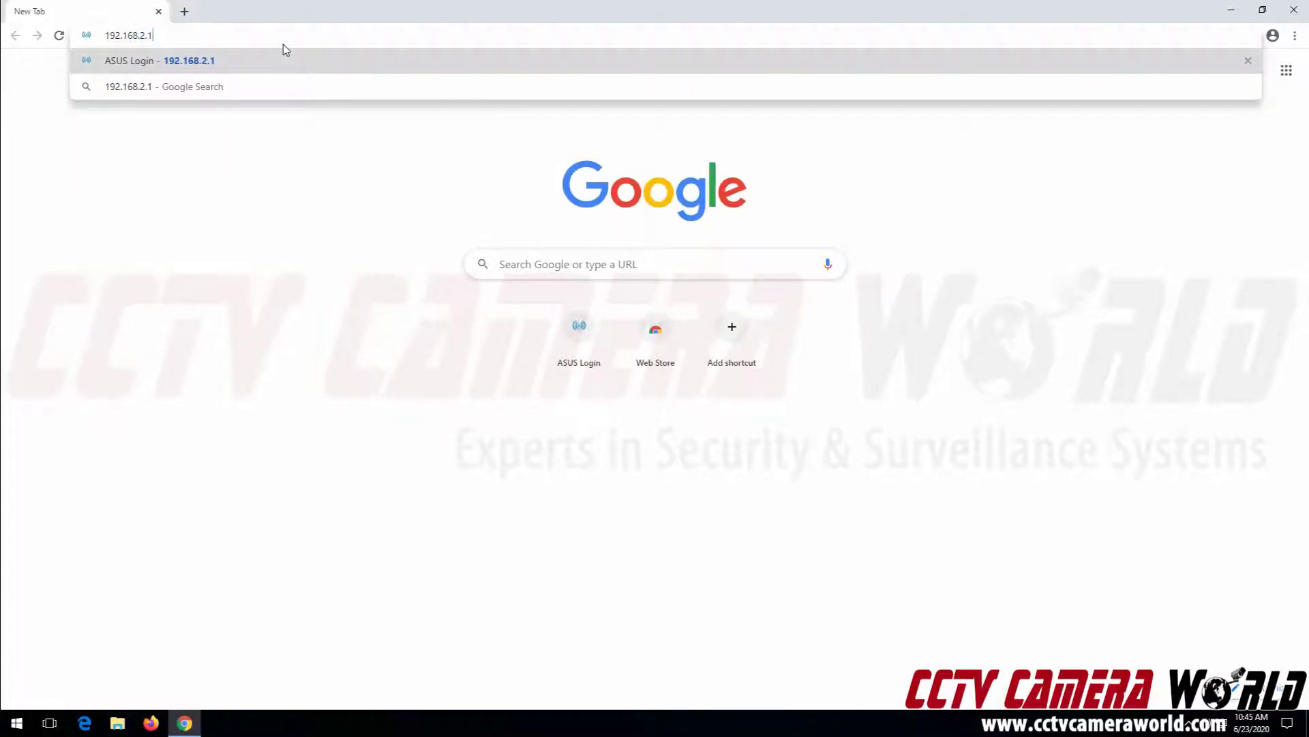
key("Return")
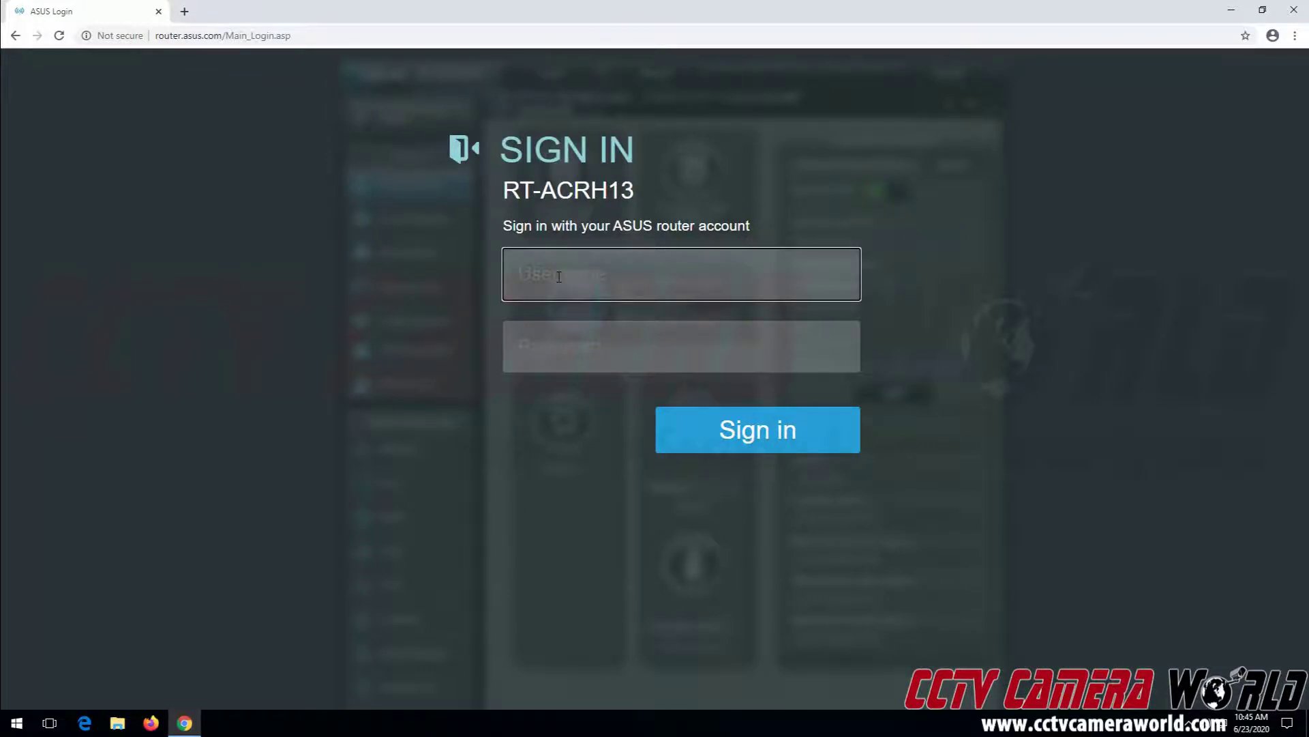
Sign in to the router as admin with the account password
type("admin")
key("Tab")
type("********")
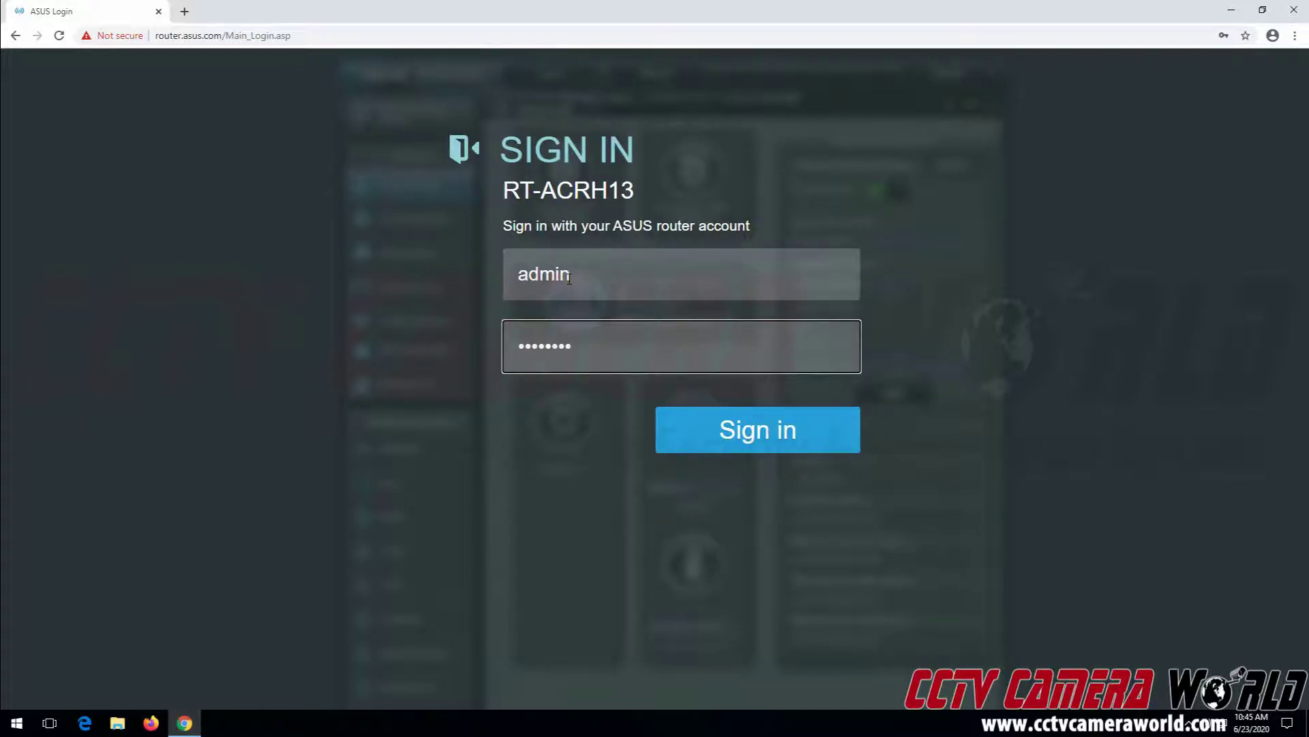
key("Return")
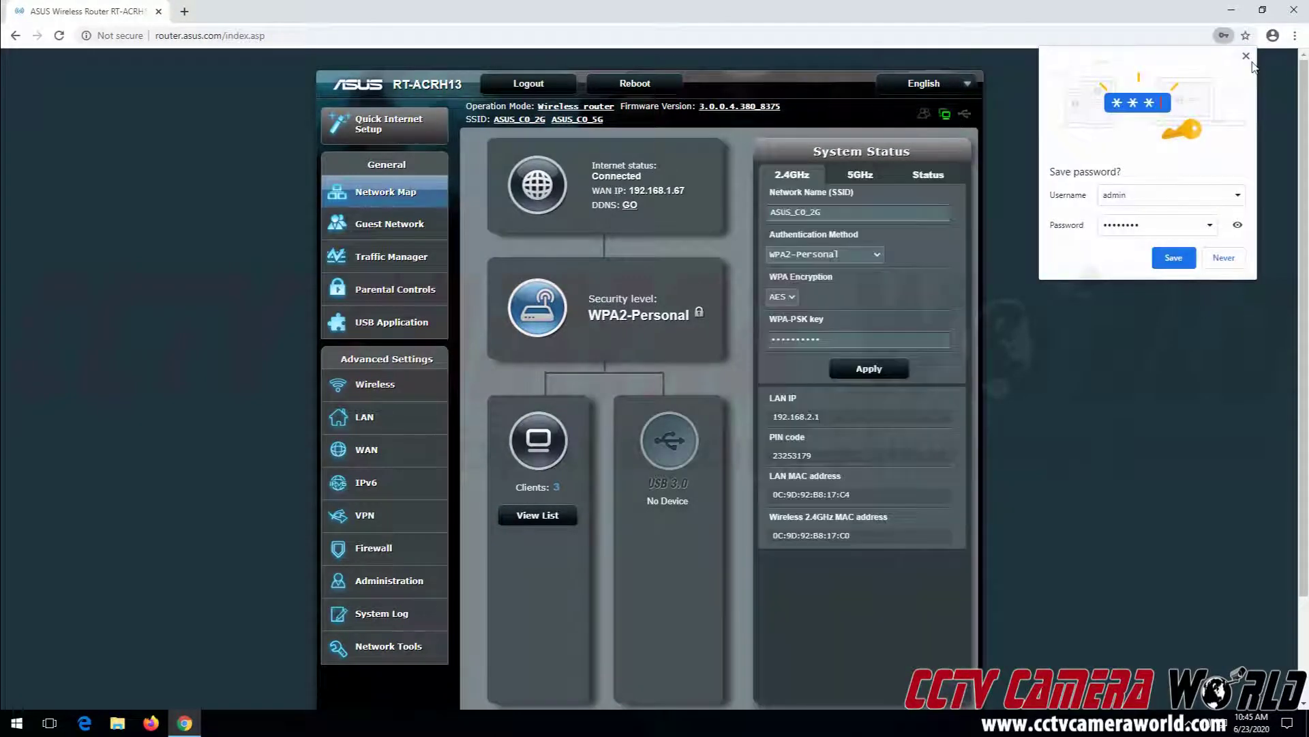
Dismiss Chrome's save-password offer and go to the WAN Internet Connection page
left_click(1247, 57)
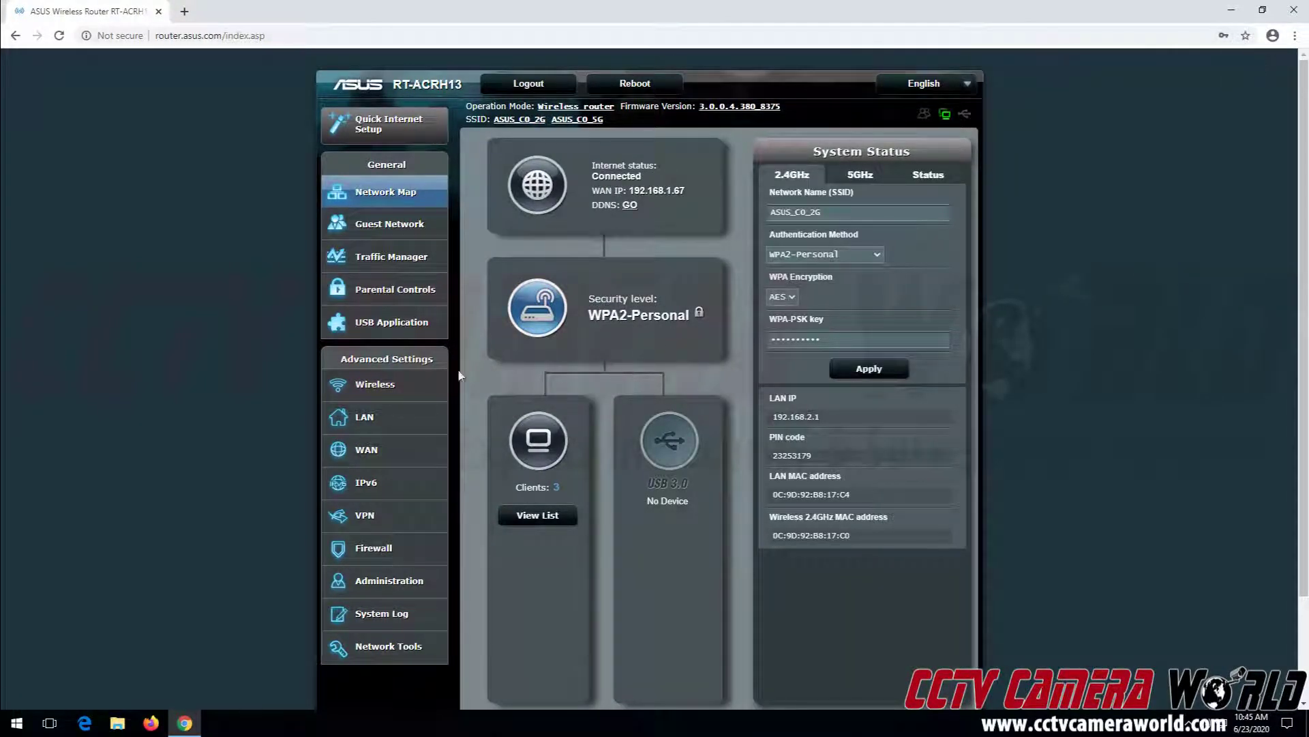
left_click_drag(369, 359, 441, 359)
left_click(373, 455)
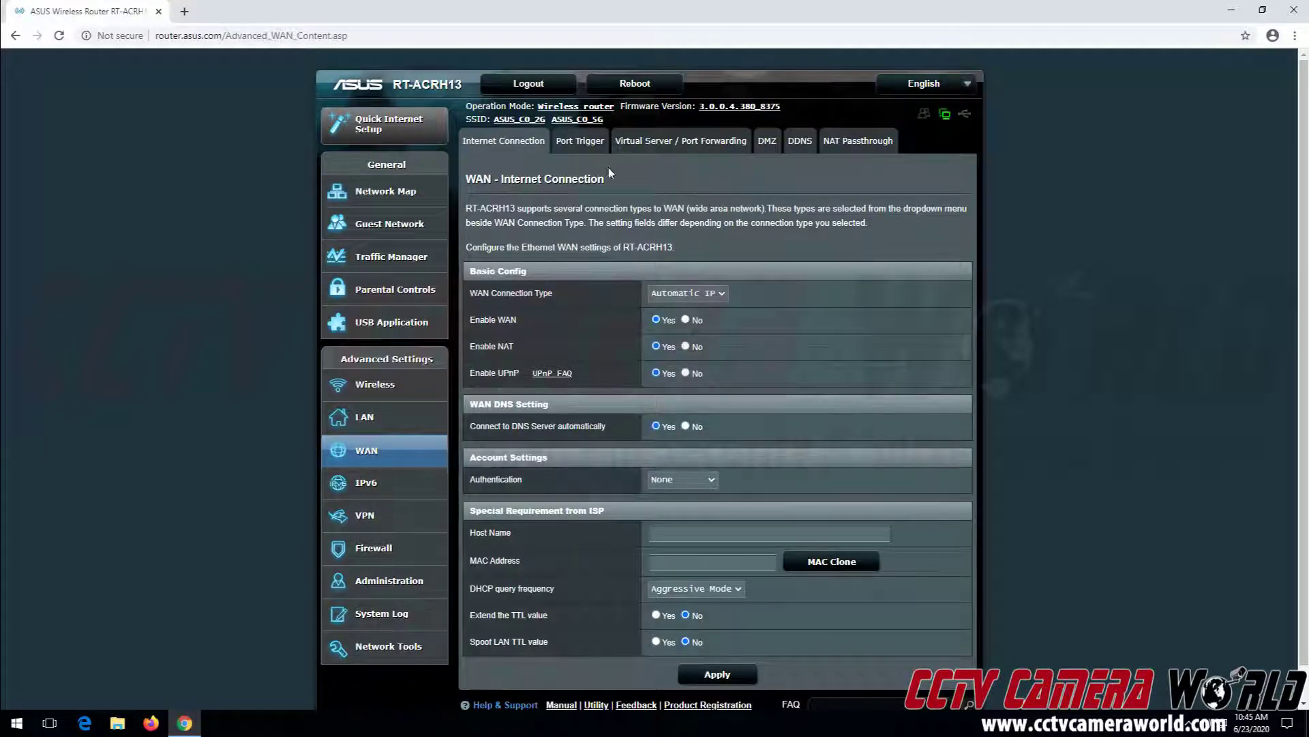
On the Virtual Server / Port Forwarding tab, set Enable Port Forwarding to Yes
left_click(679, 145)
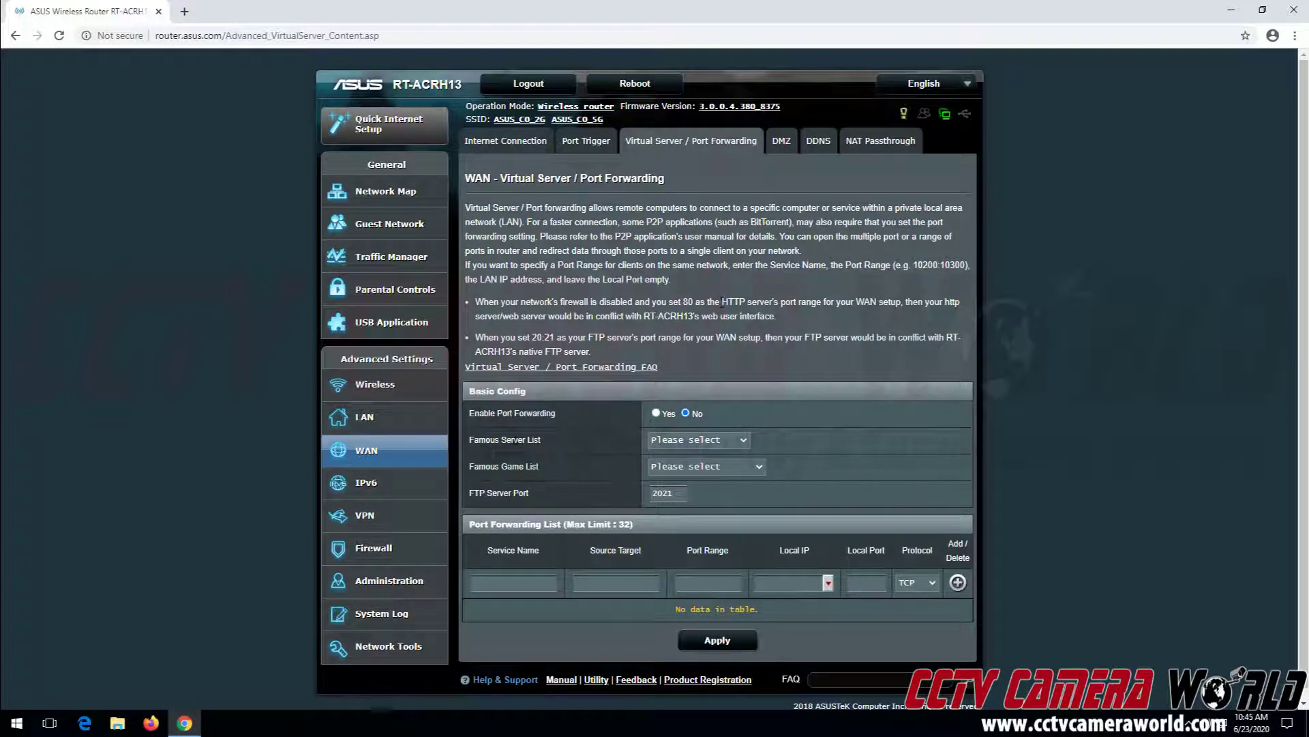
left_click_drag(471, 414, 535, 422)
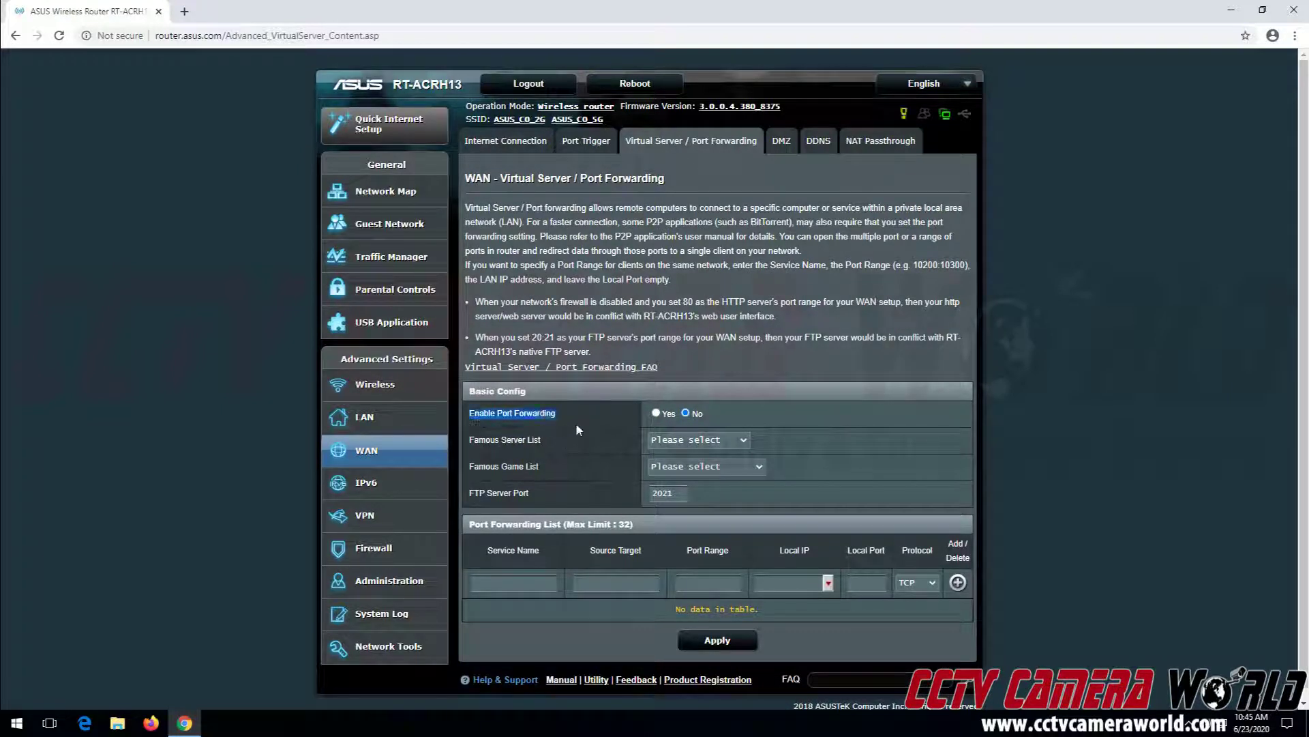
left_click(657, 414)
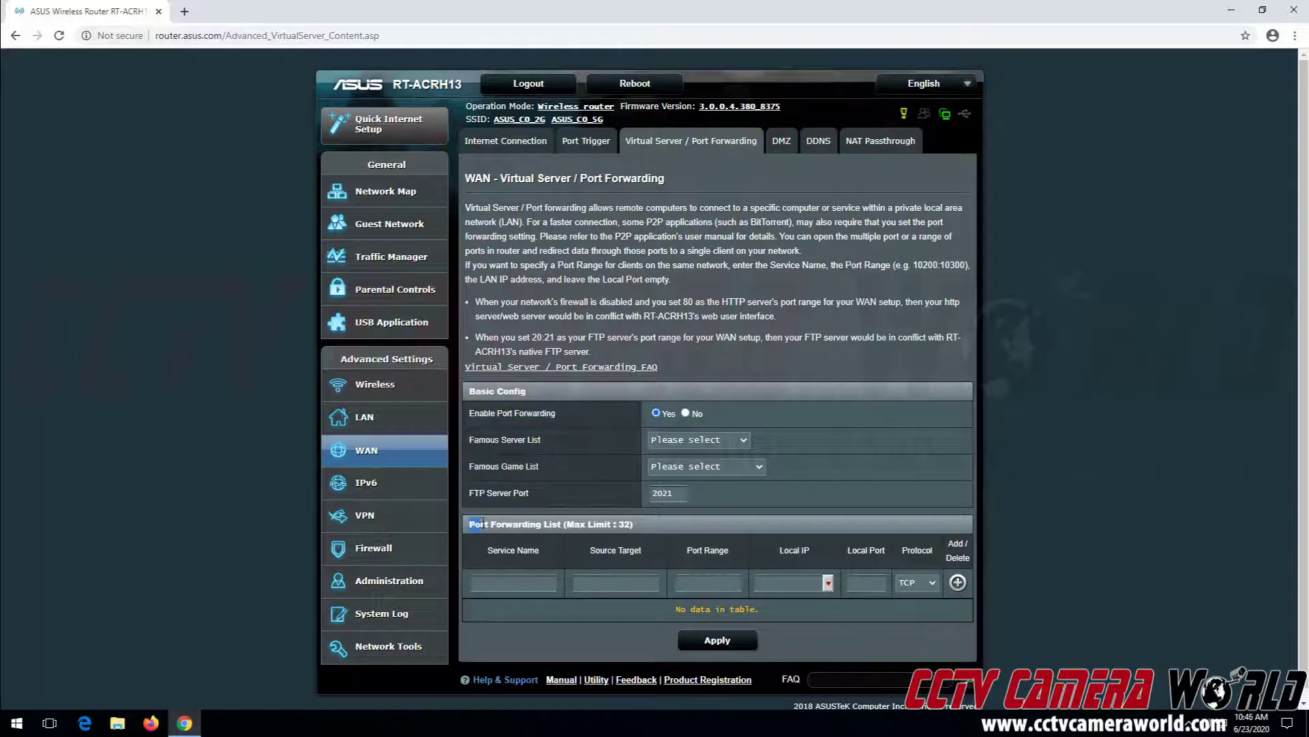
left_click_drag(467, 524, 564, 524)
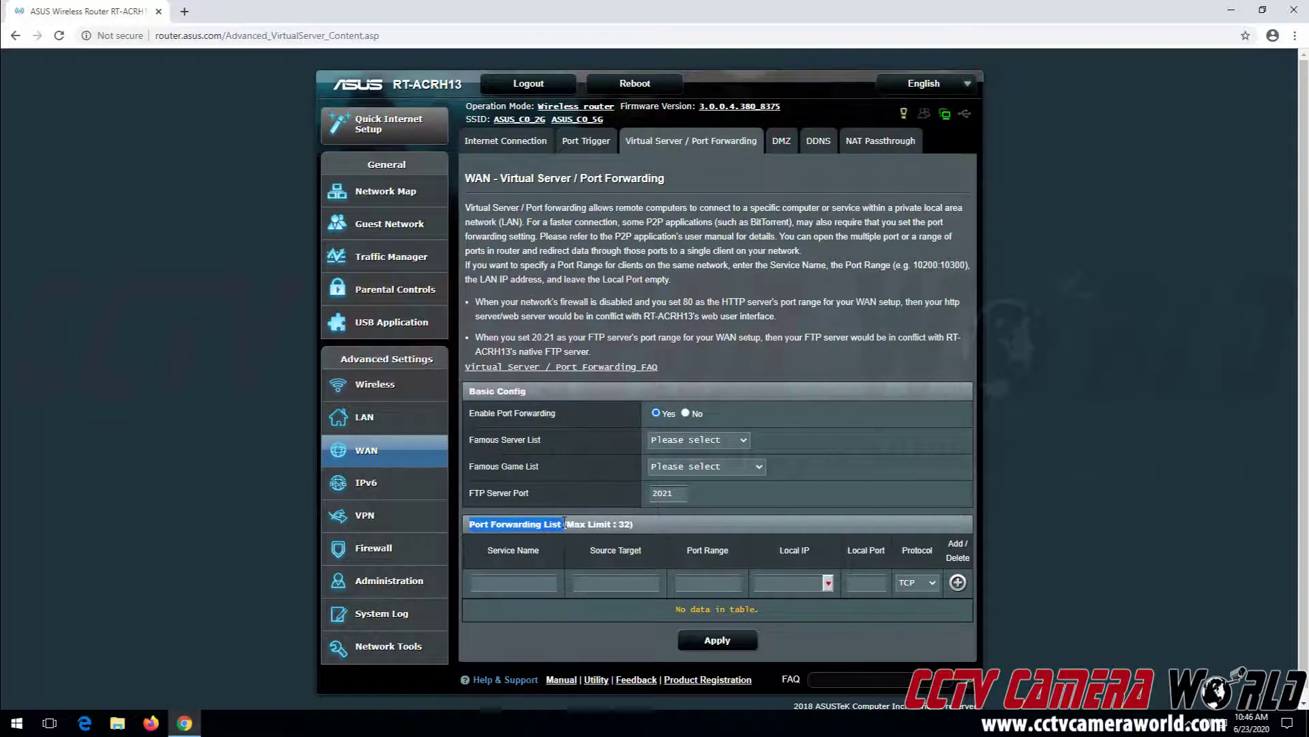
left_click(564, 524)
Add rule 'Camera WS' forwarding port 80 to 192.168.1.108 port 80
left_click(514, 584)
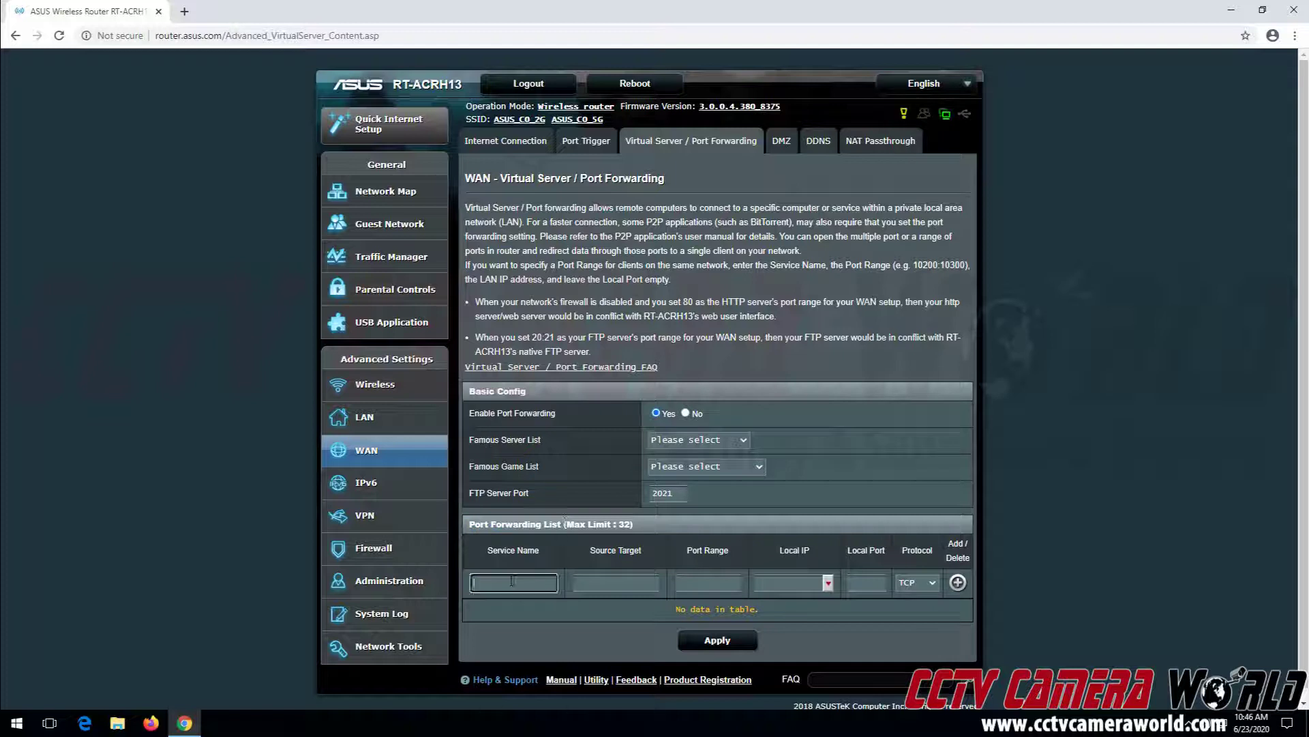
type("Camera WS")
key("Tab")
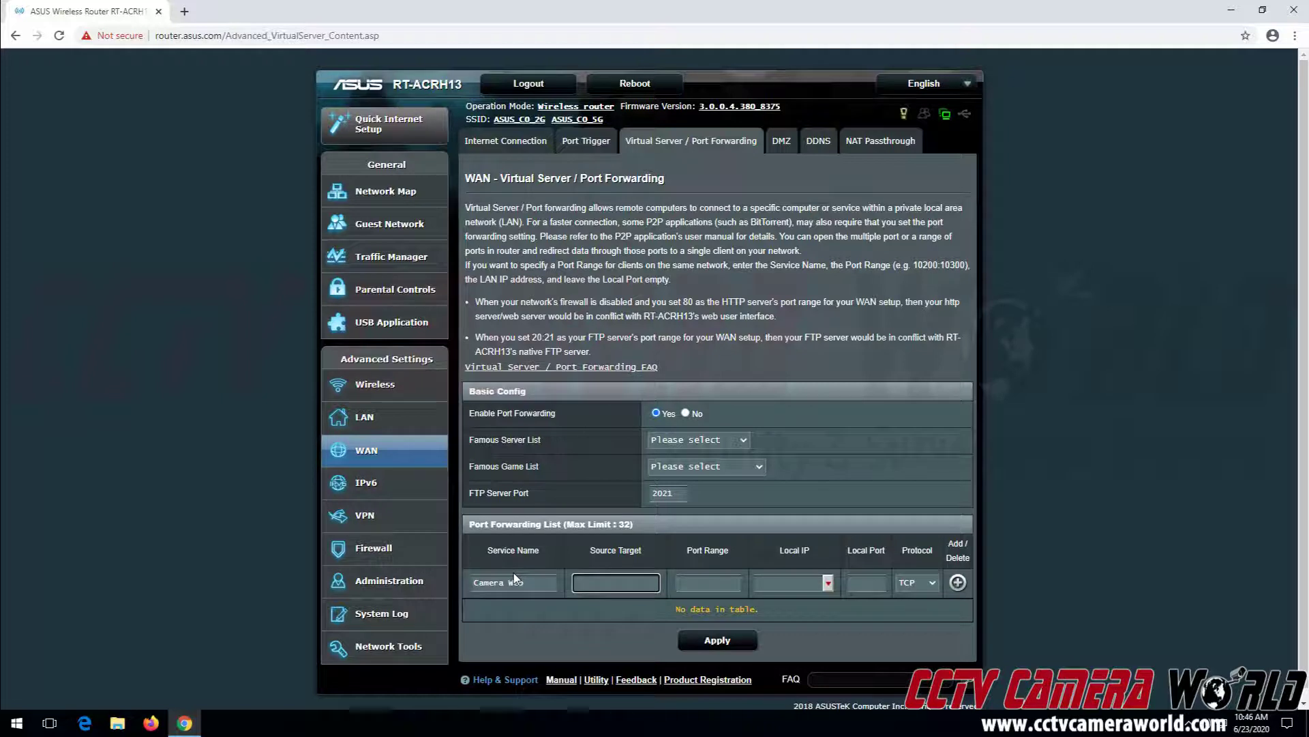
key("Tab")
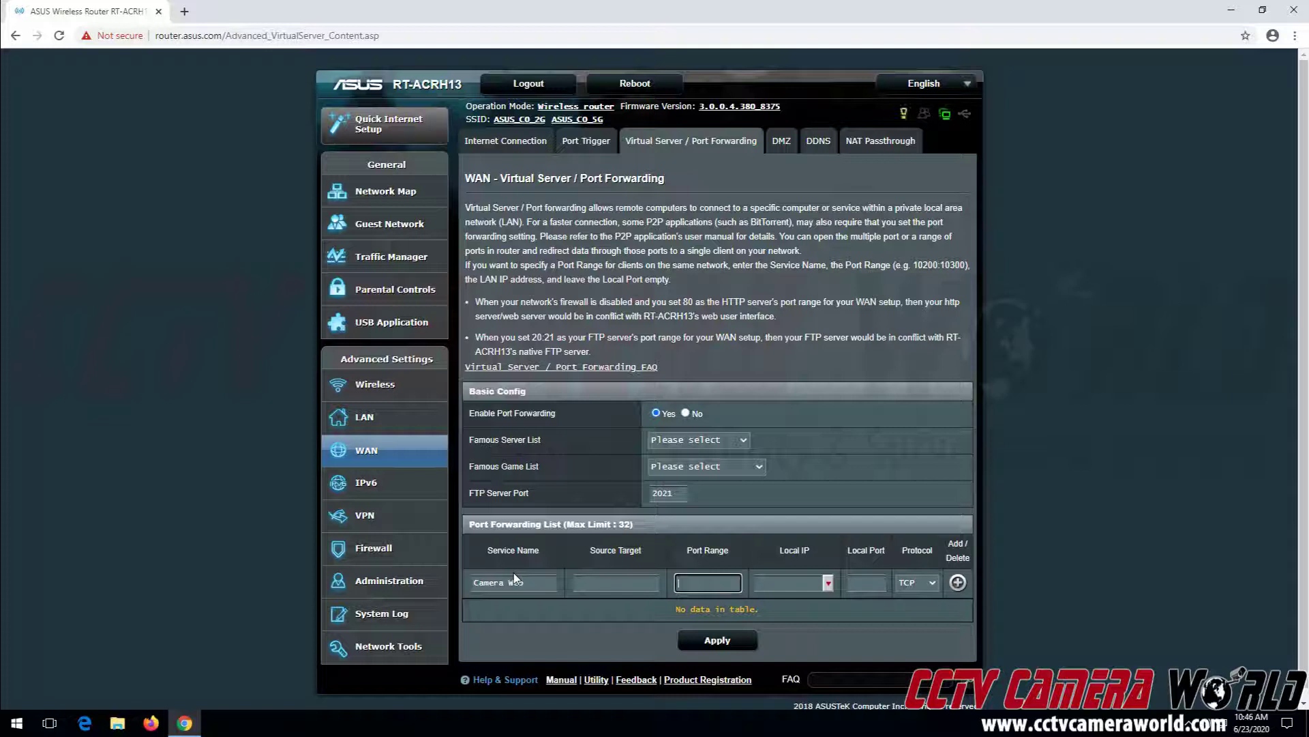
type("80")
key("Tab")
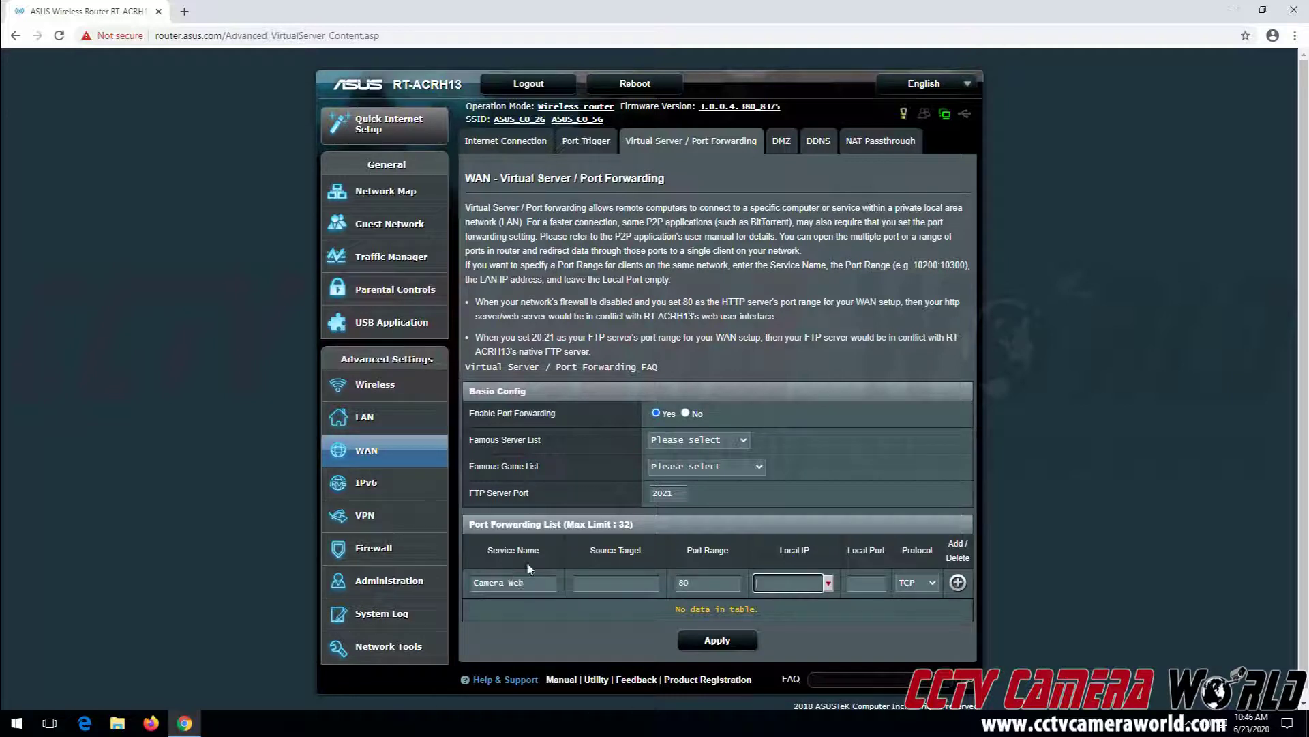
type("192.168.1.108")
key("Tab")
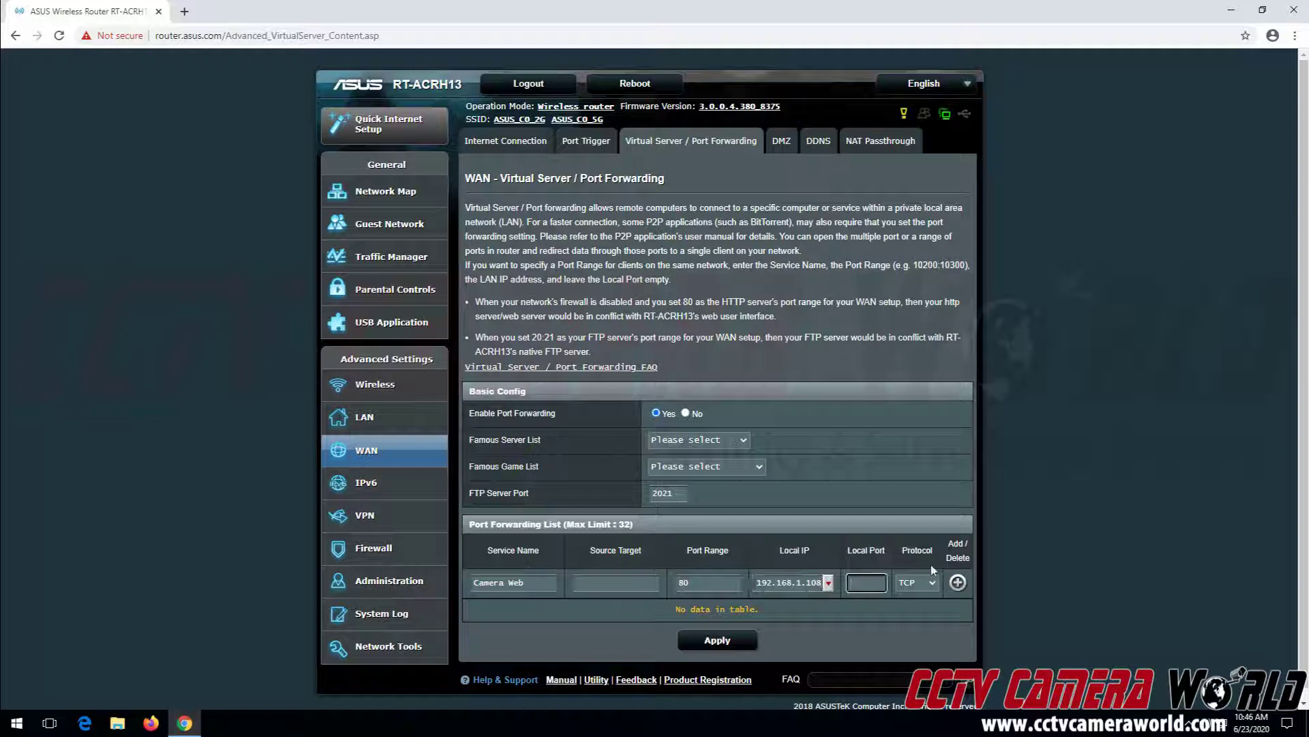
type("80")
left_click(958, 583)
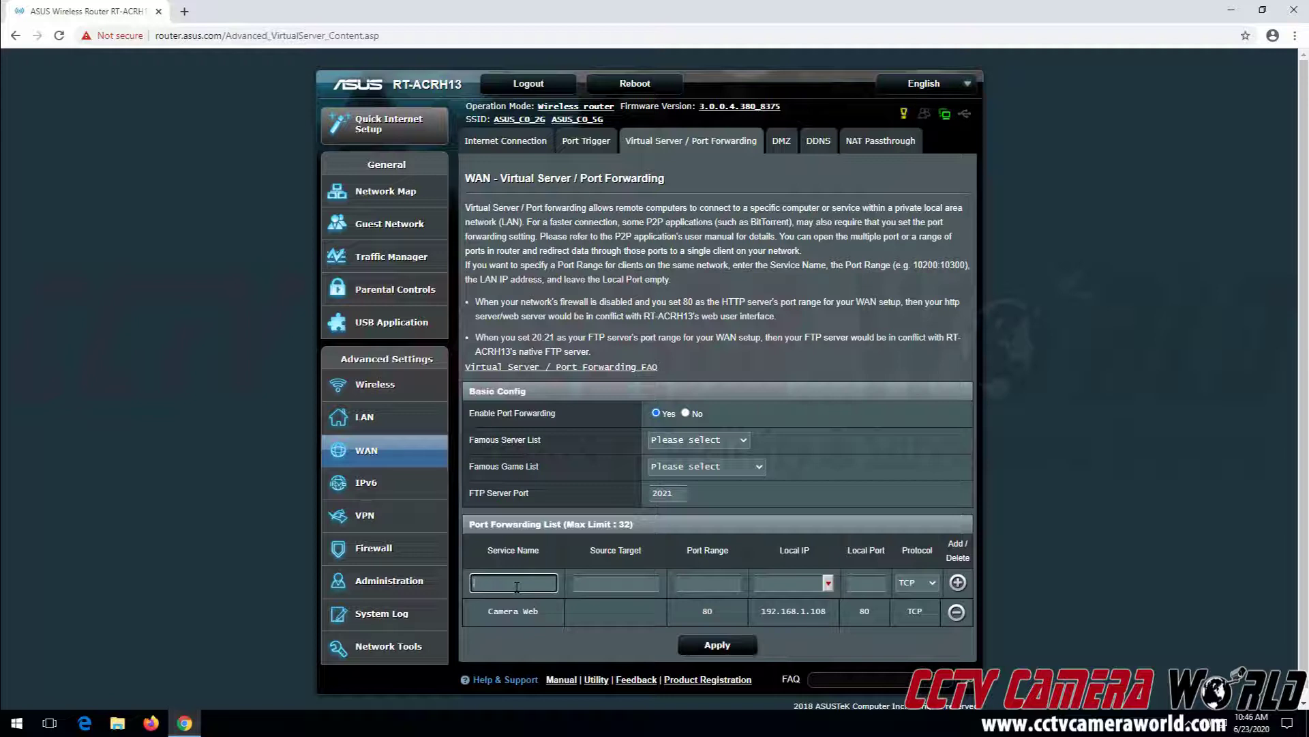
Add rule 'Camera Data' forwarding port 37777 to 192.168.1.108 port 37777
type("Camera Data")
key("Tab")
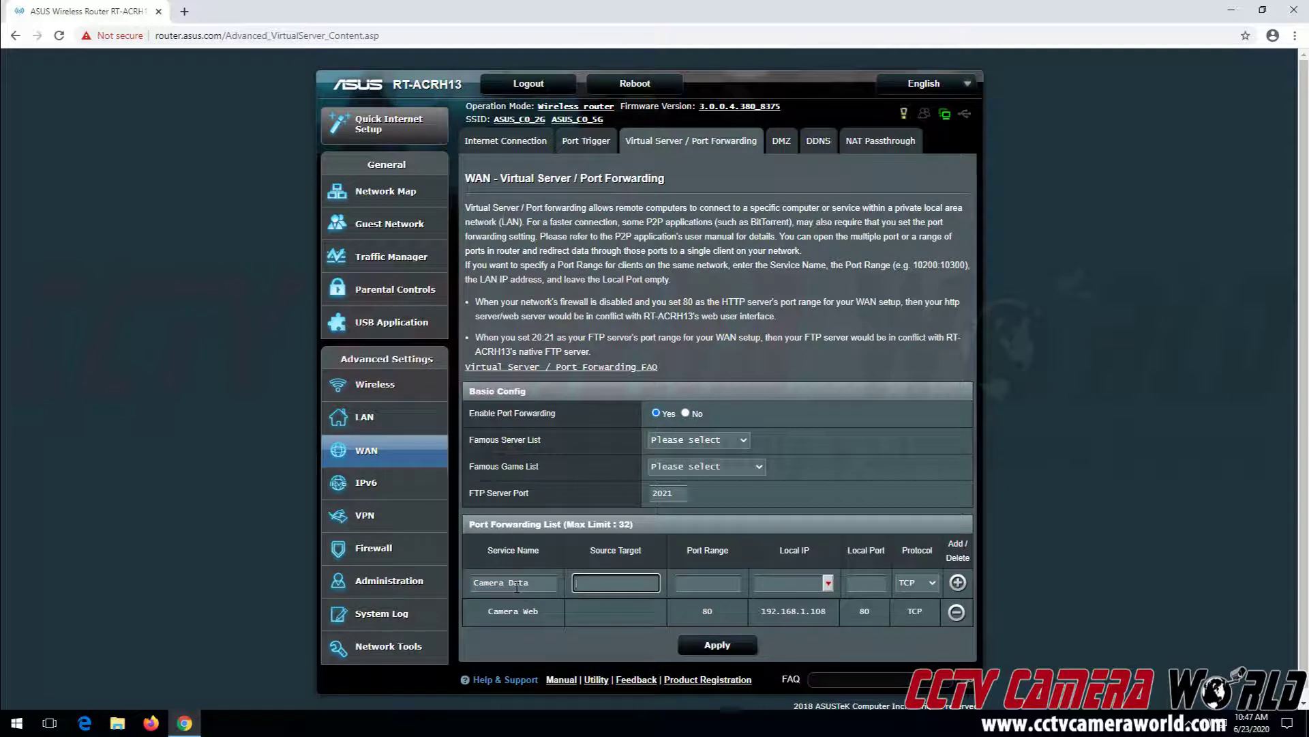
key("Tab")
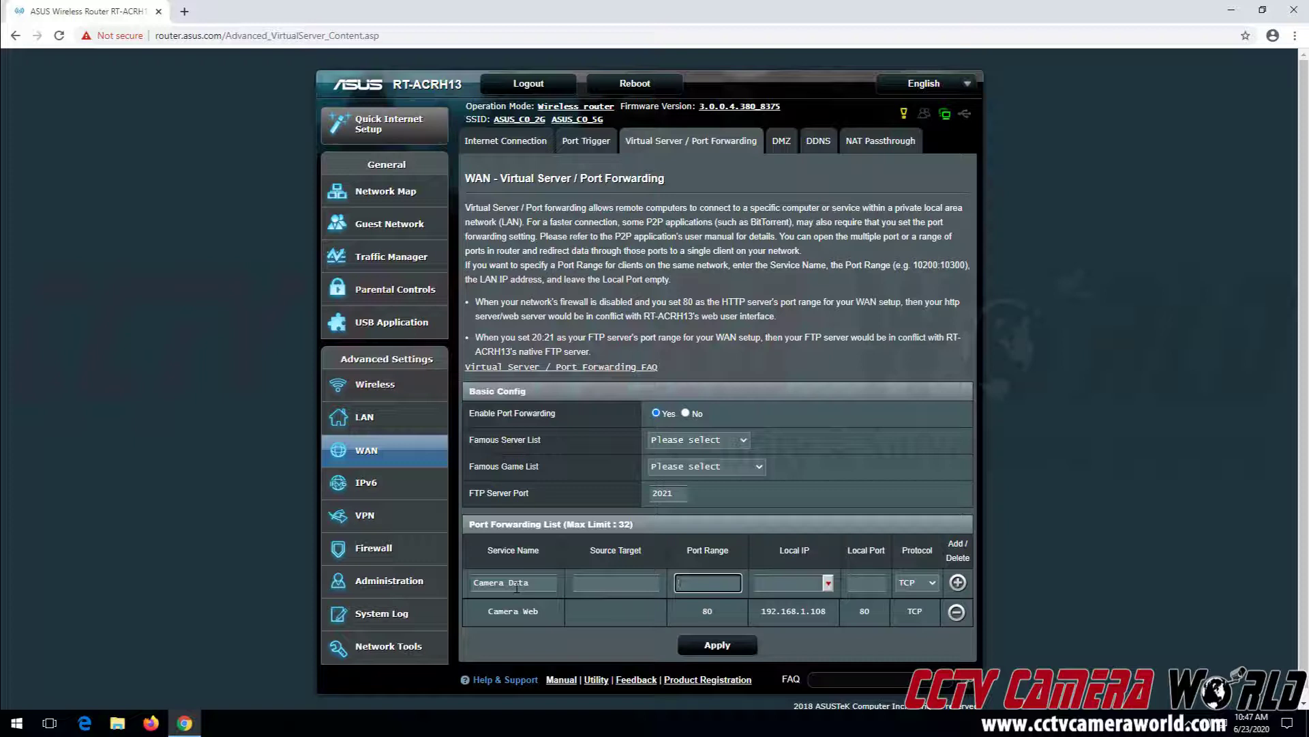
type("37777")
key("Tab")
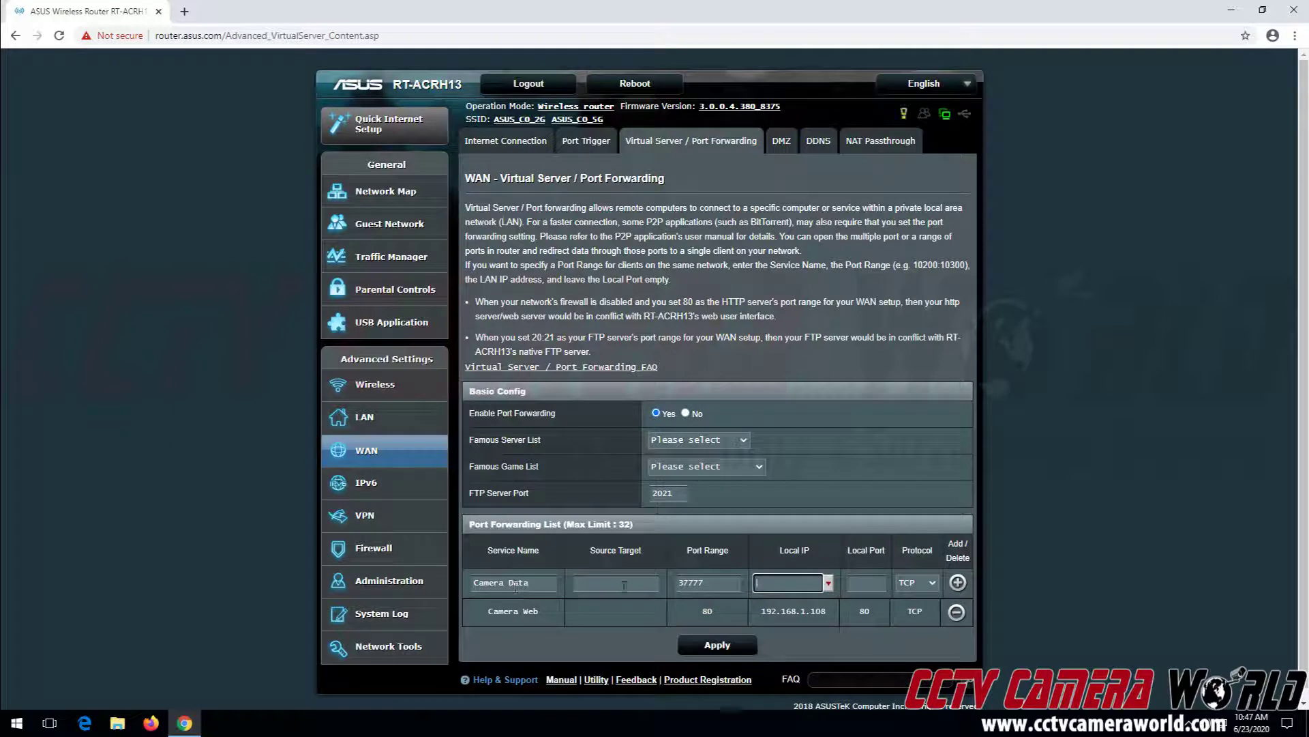
type("192.168.1.108")
key("Tab")
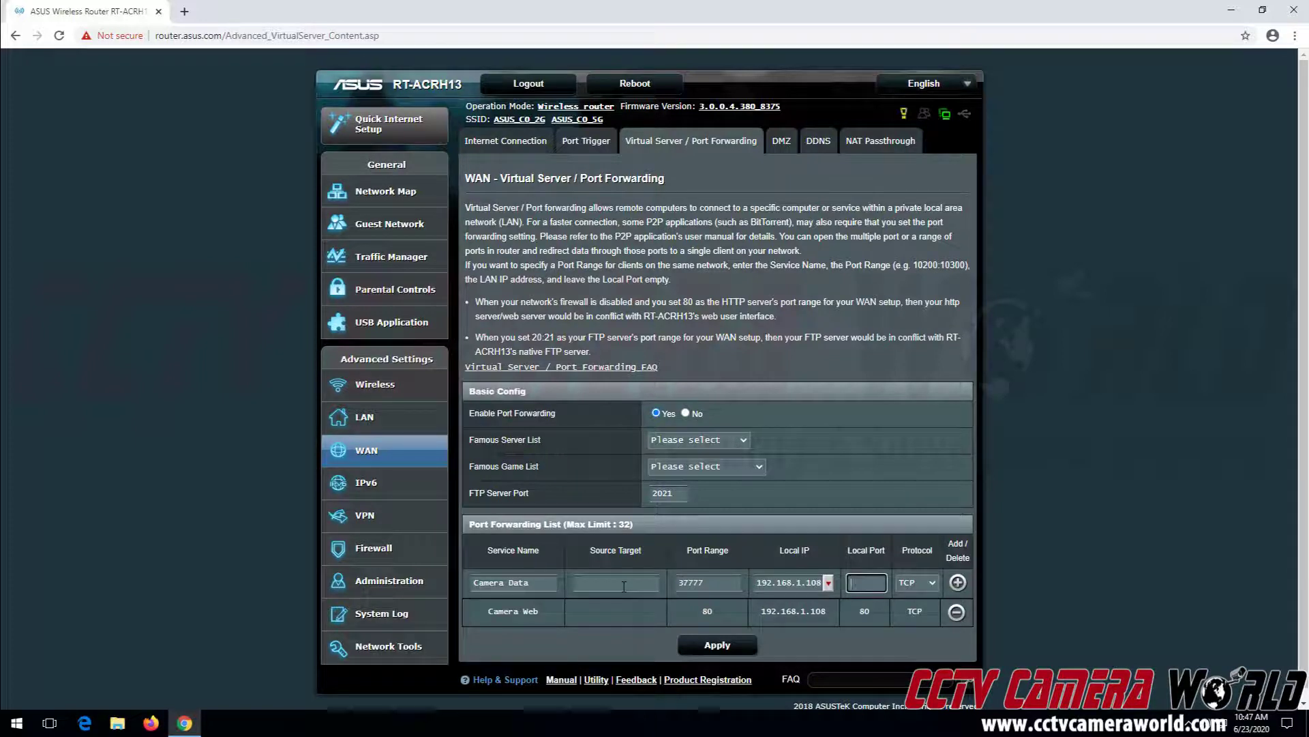
type("37777")
left_click(958, 585)
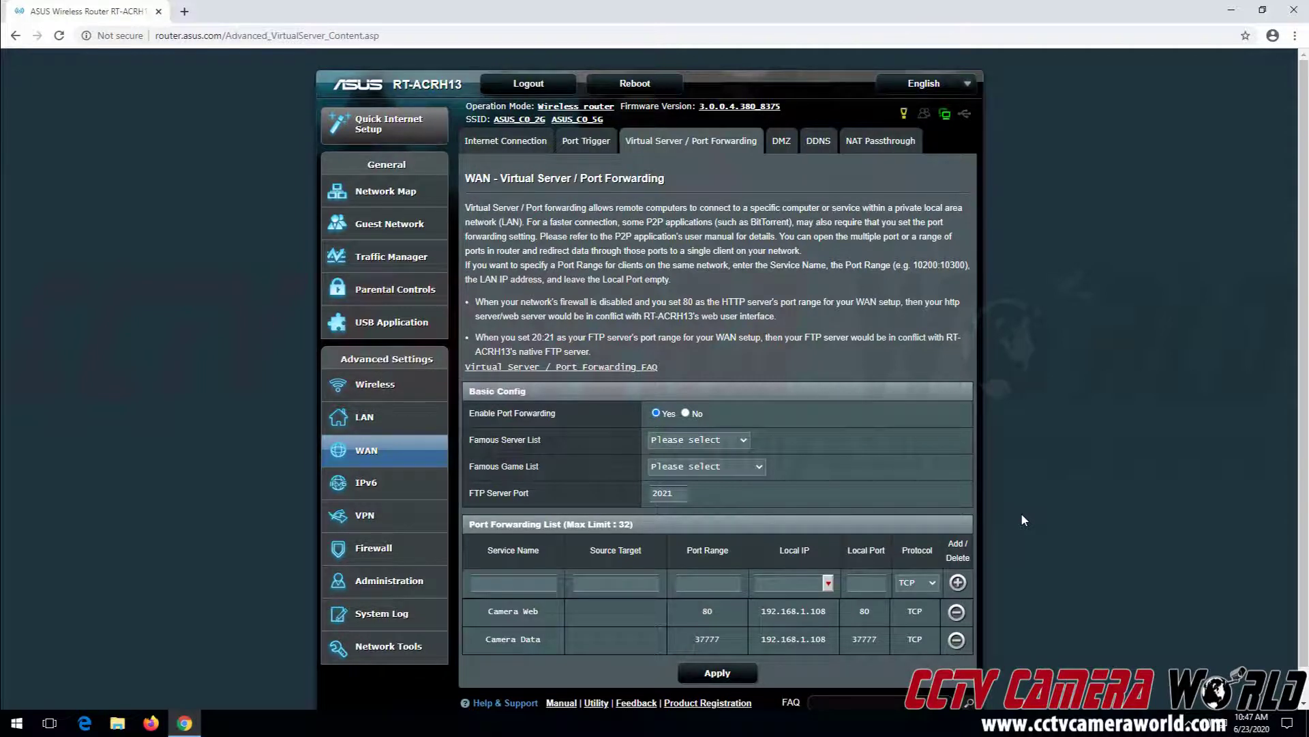
In a new tab, open yougetsignal.com's Port Forwarding Tester and check port 80
left_click(186, 12)
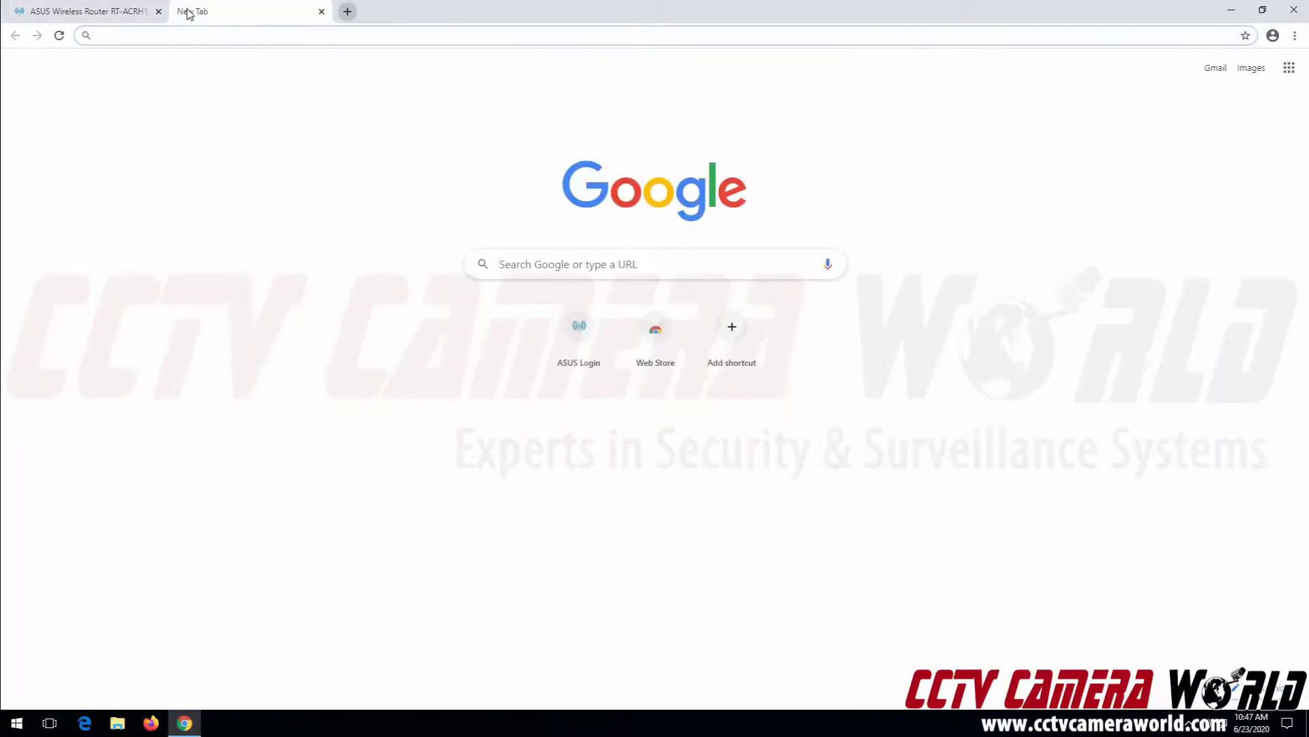
type("youge")
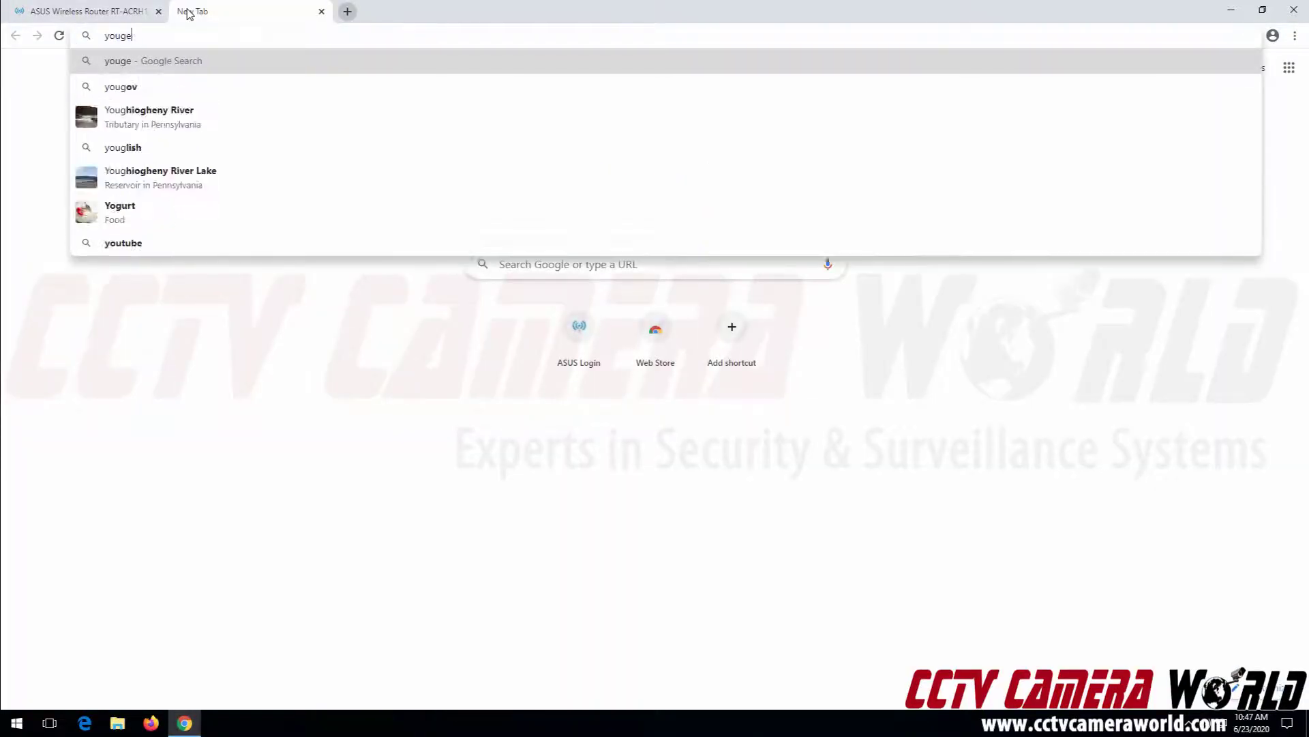
type("tsignal.com")
key("Return")
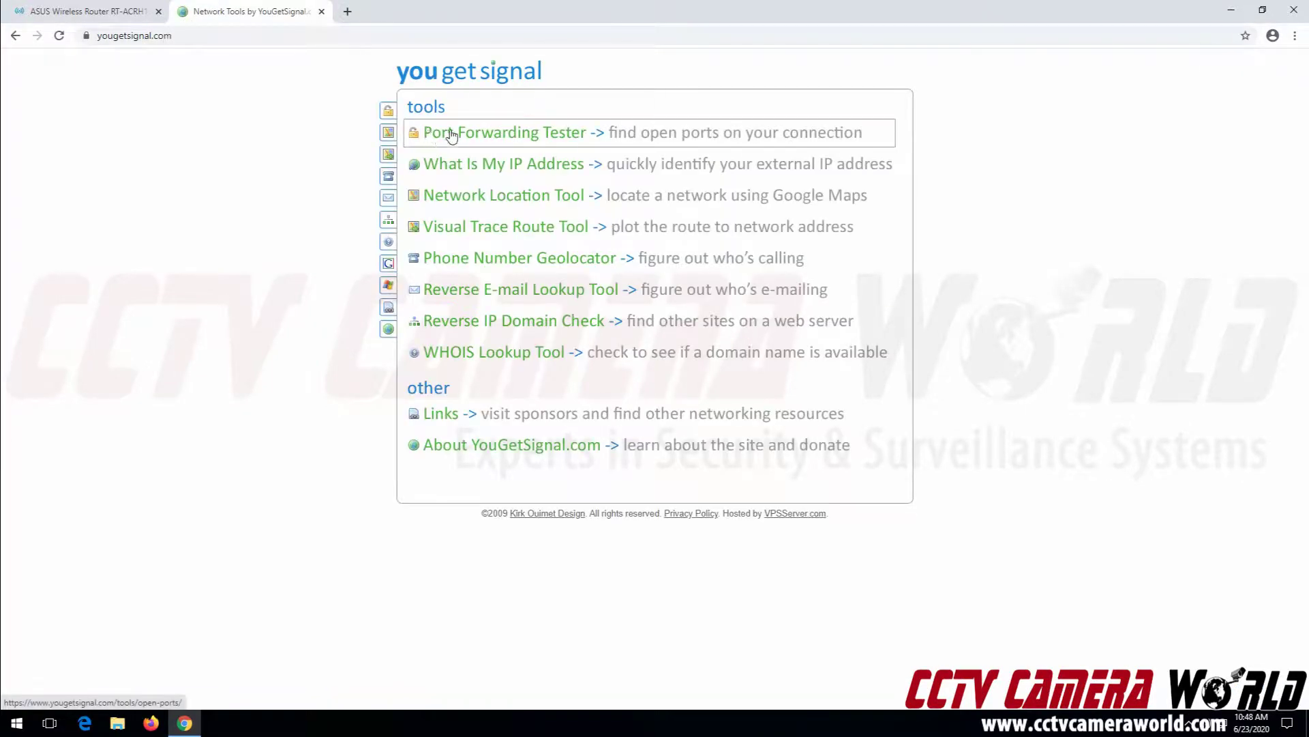
left_click(510, 138)
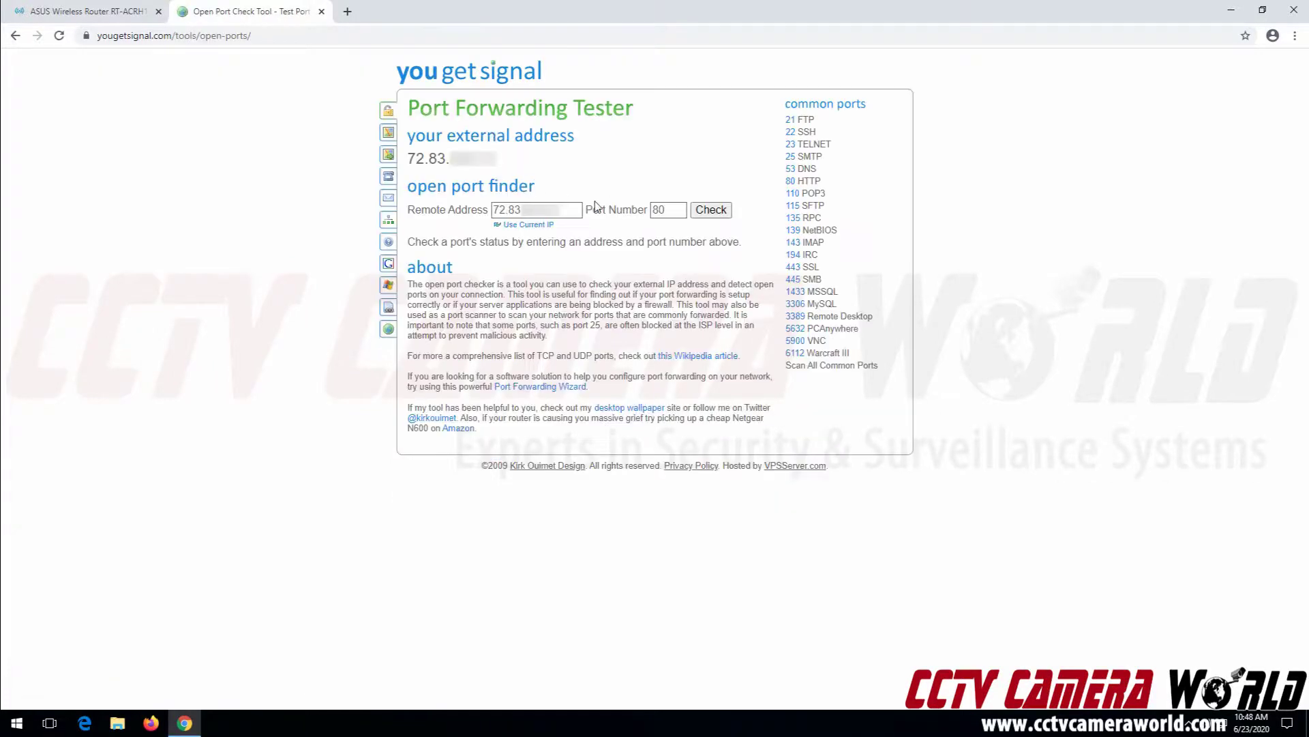
left_click(711, 209)
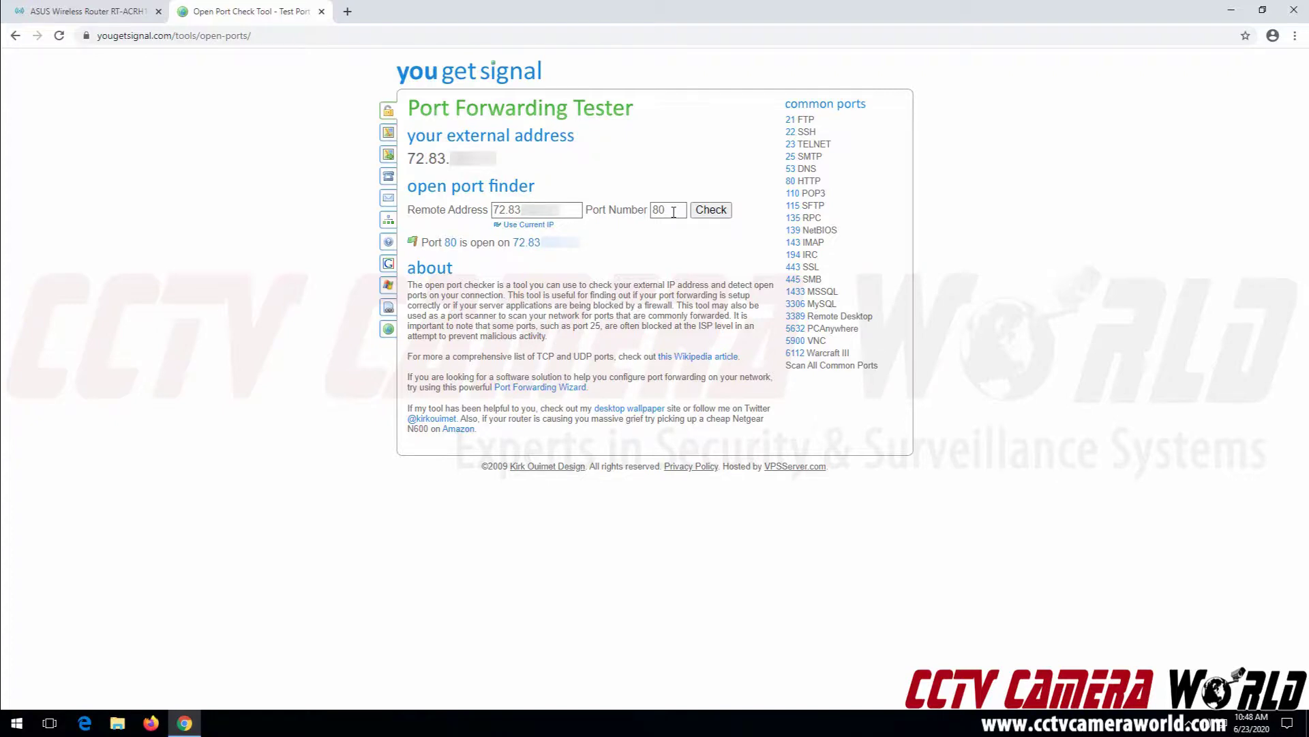
Check port 37777 in the Port Forwarding Tester
double_click(674, 212)
type("37777")
left_click(709, 210)
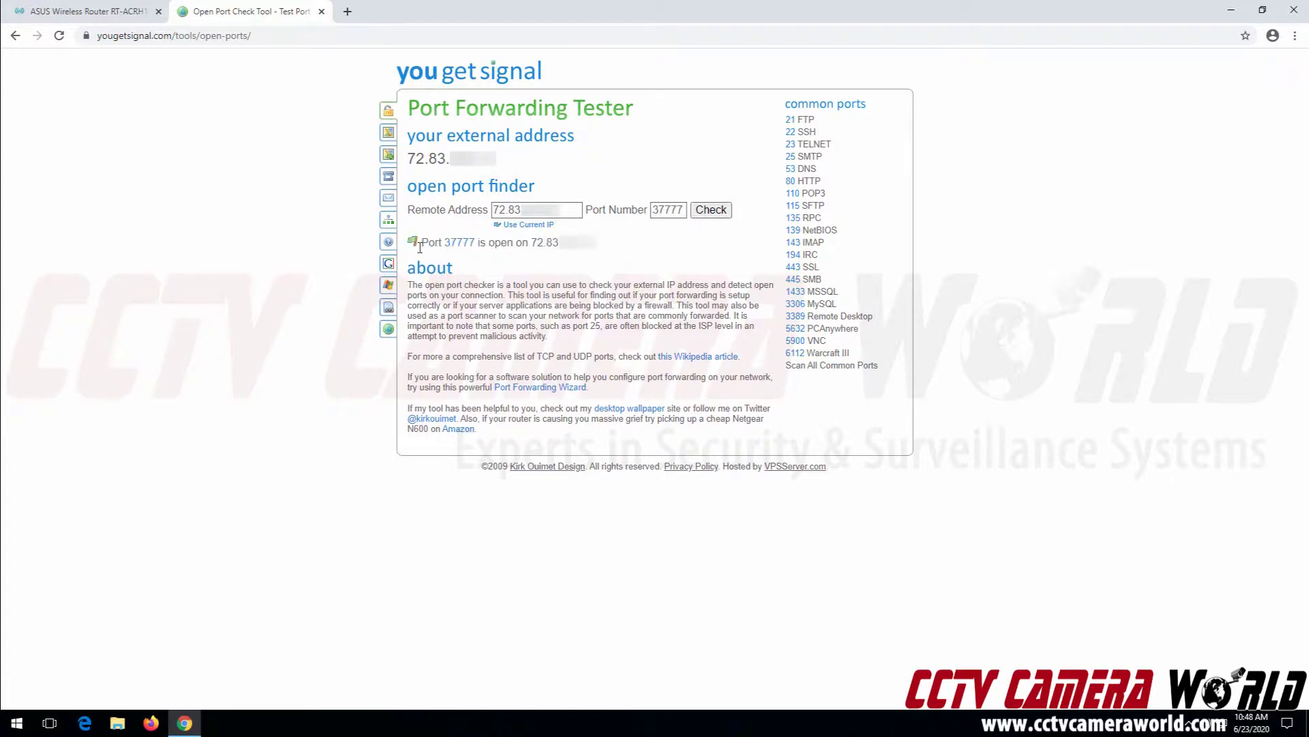